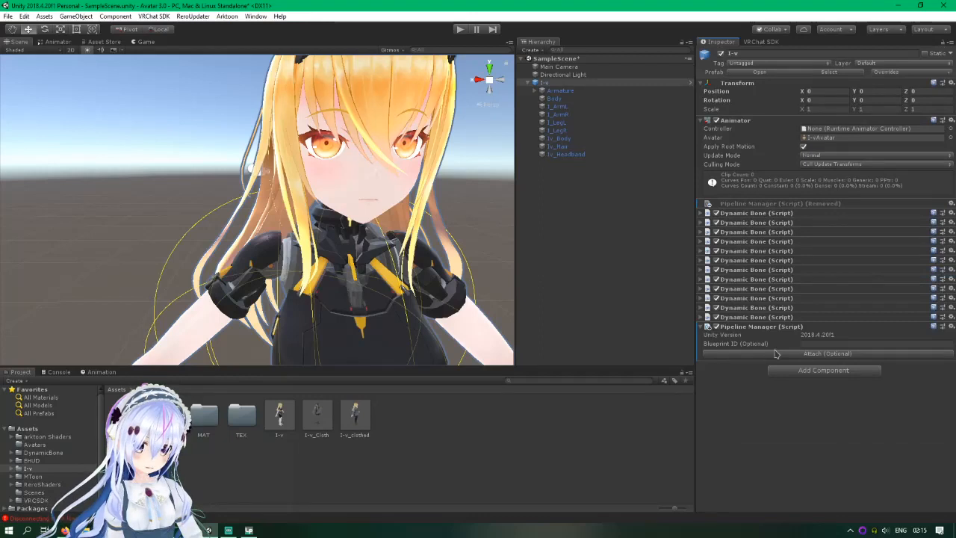
Add a VRC Avatar Descriptor component to the I-v avatar.
click(814, 371)
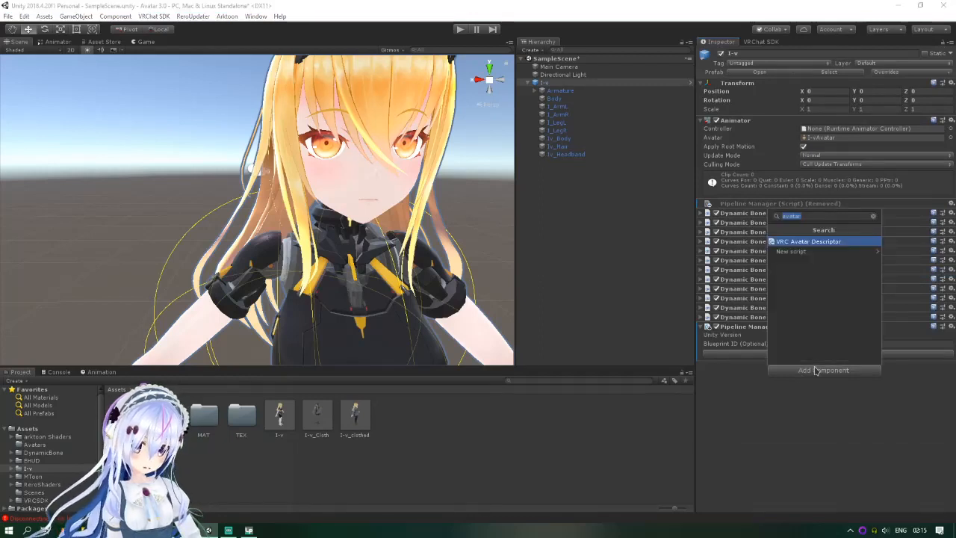
key(Return)
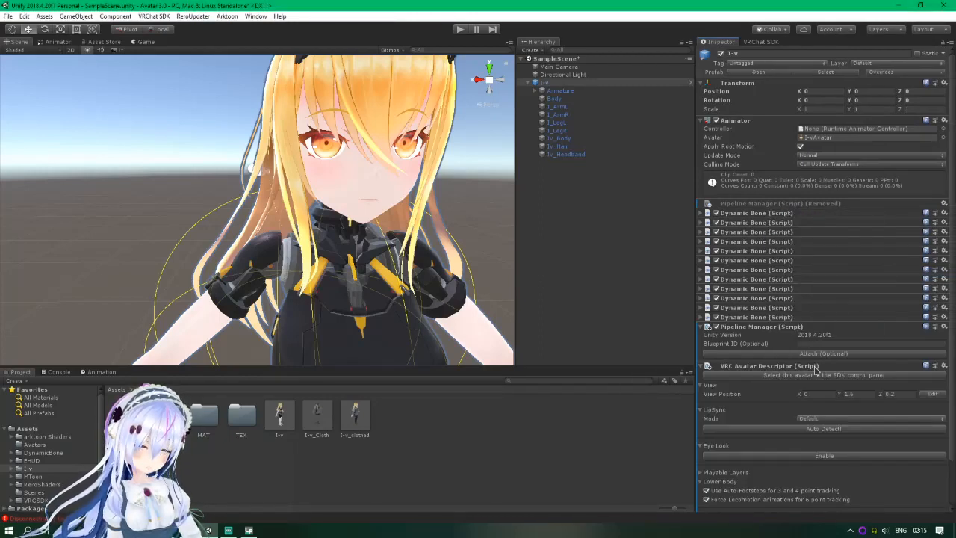
scroll(839, 393, down, 2)
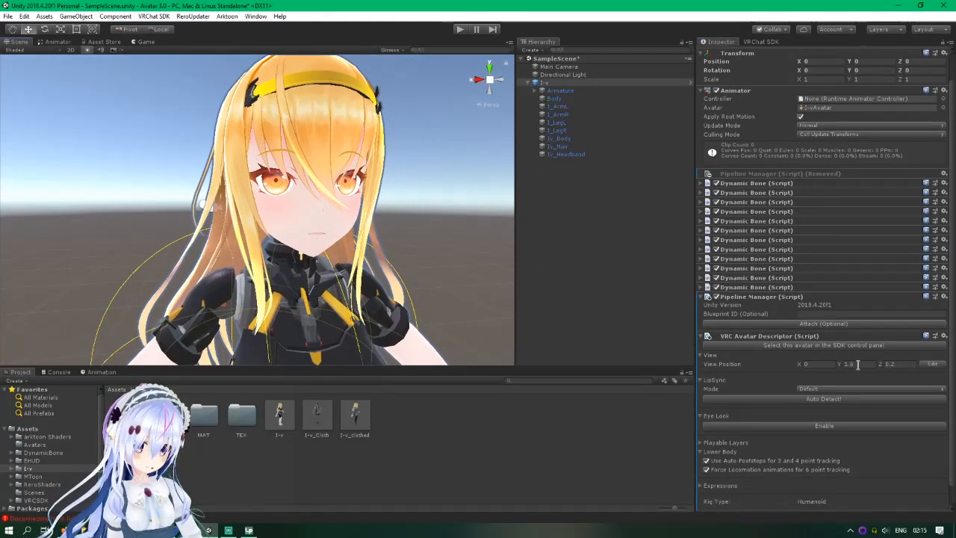
Edit the avatar's view position, moving it to eye level between the eyes at about Y 1.25 and Z 0.10.
click(933, 363)
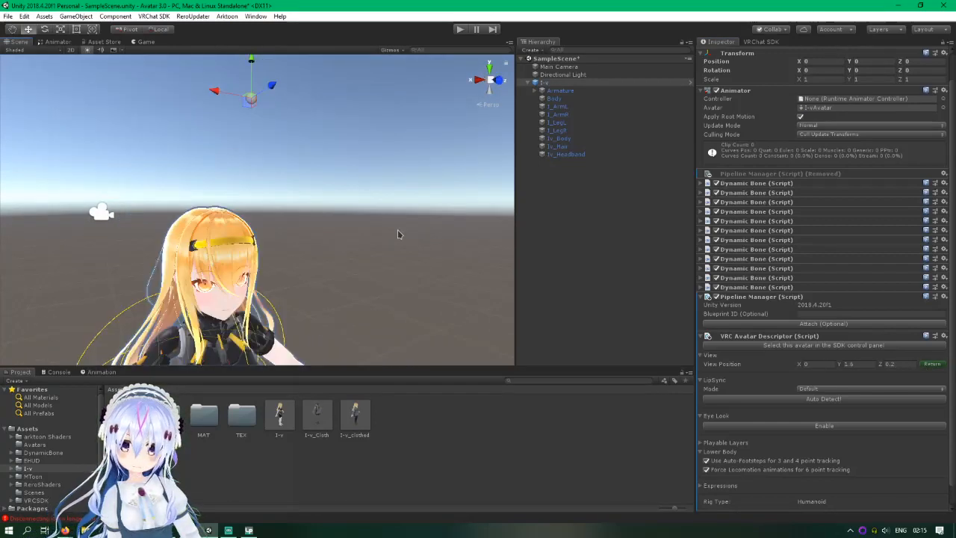
middle_drag(397, 231, 409, 234)
drag(321, 95, 332, 252)
middle_drag(357, 320, 356, 278)
scroll(360, 275, up, 4)
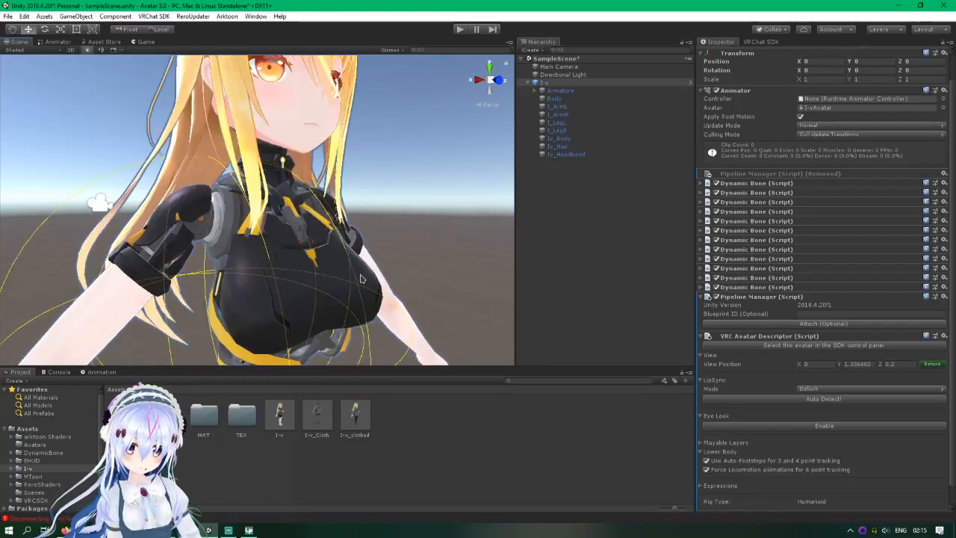
middle_drag(365, 108, 368, 263)
drag(462, 133, 437, 158)
drag(344, 114, 335, 199)
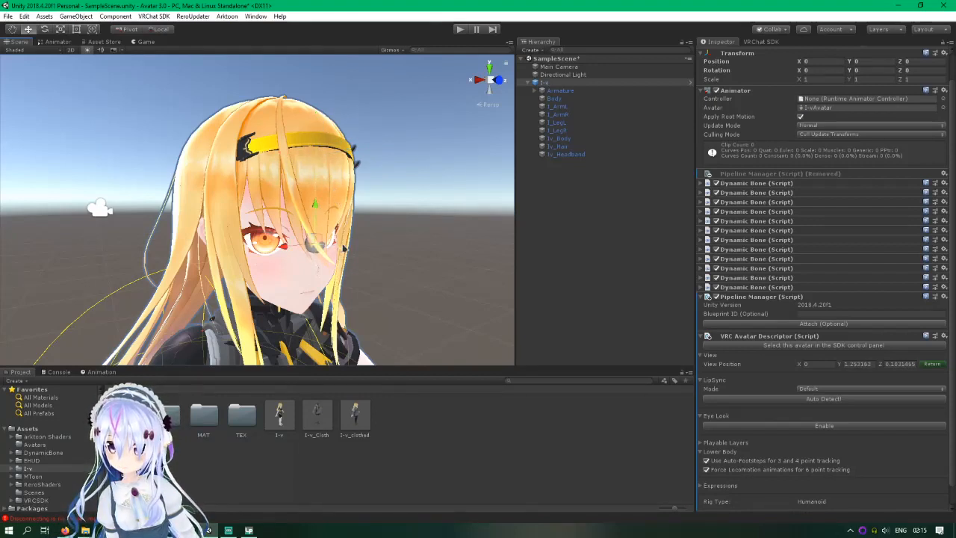
drag(342, 247, 338, 246)
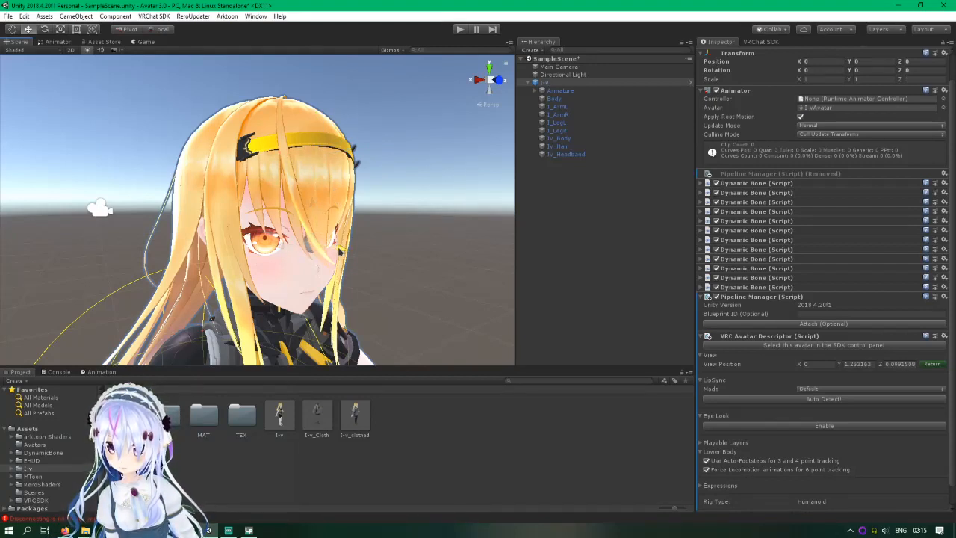
click(932, 364)
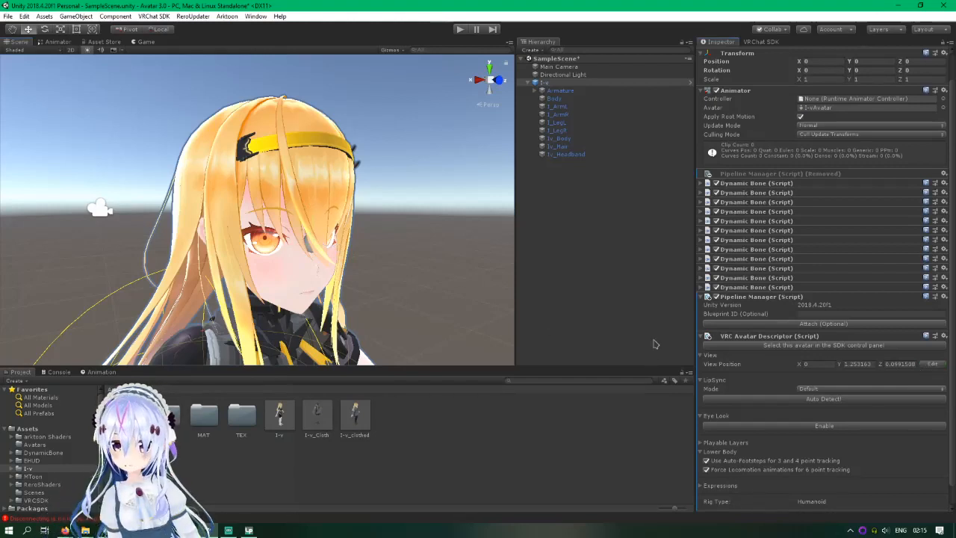
Configure LipSync in Viseme Blend Shape mode with Body as the face mesh, and collapse the LipSync settings.
click(791, 398)
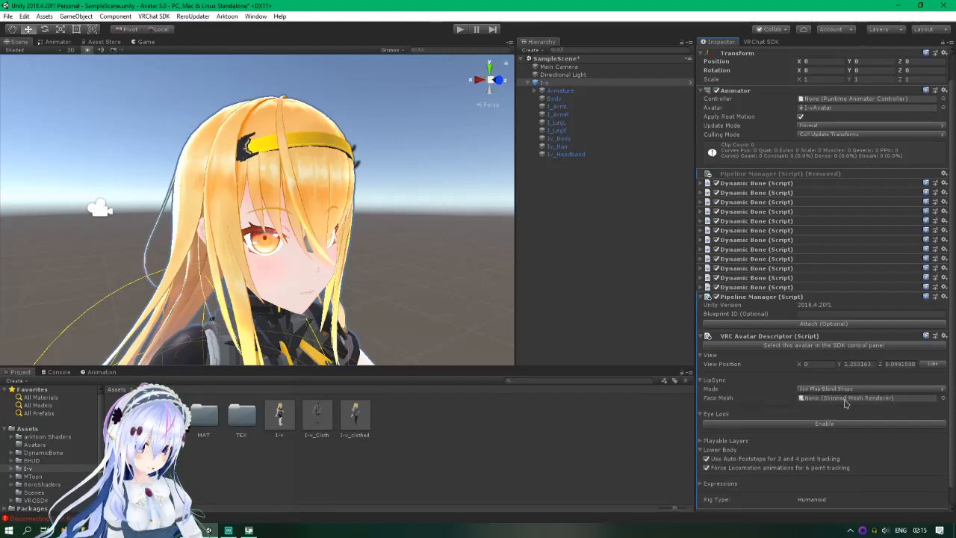
click(821, 391)
click(826, 435)
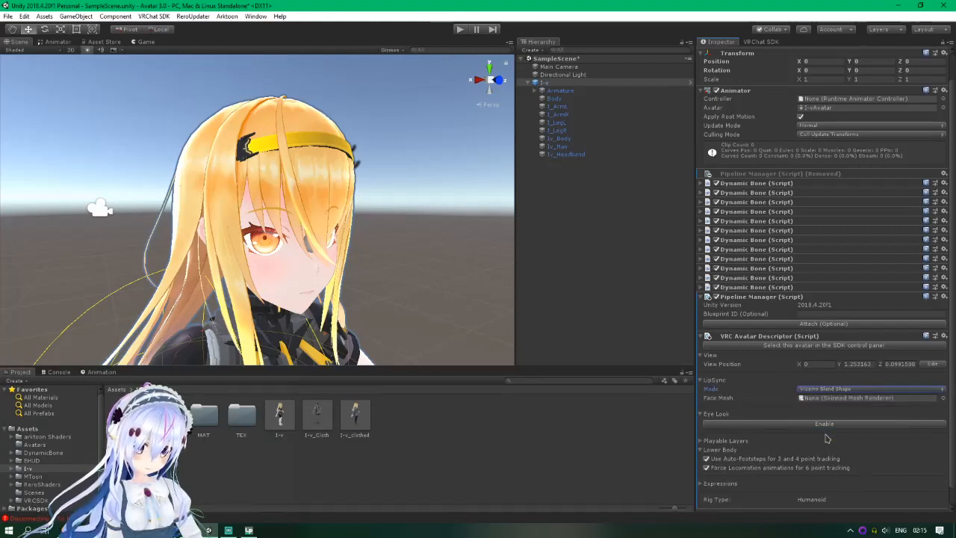
drag(554, 98, 867, 404)
scroll(762, 373, down, 3)
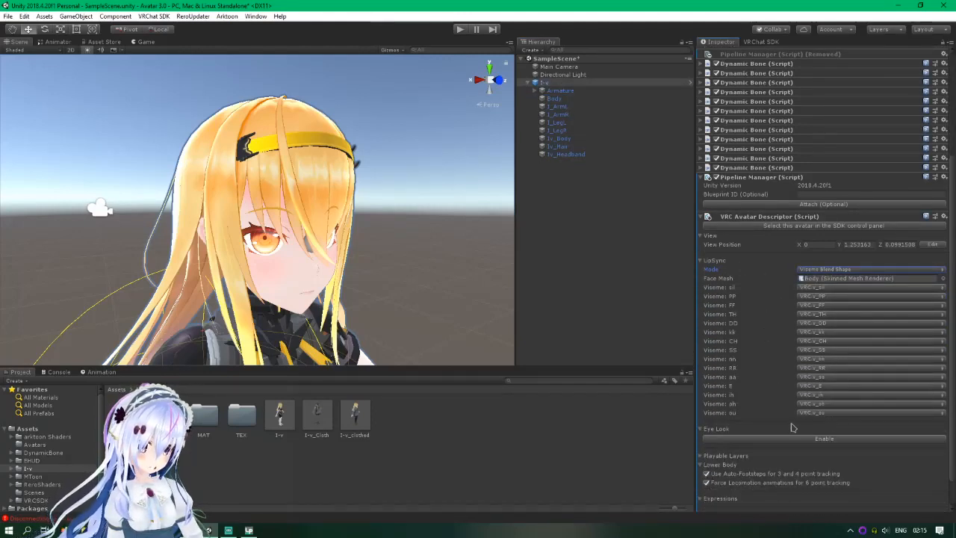
scroll(786, 418, down, 1)
click(706, 231)
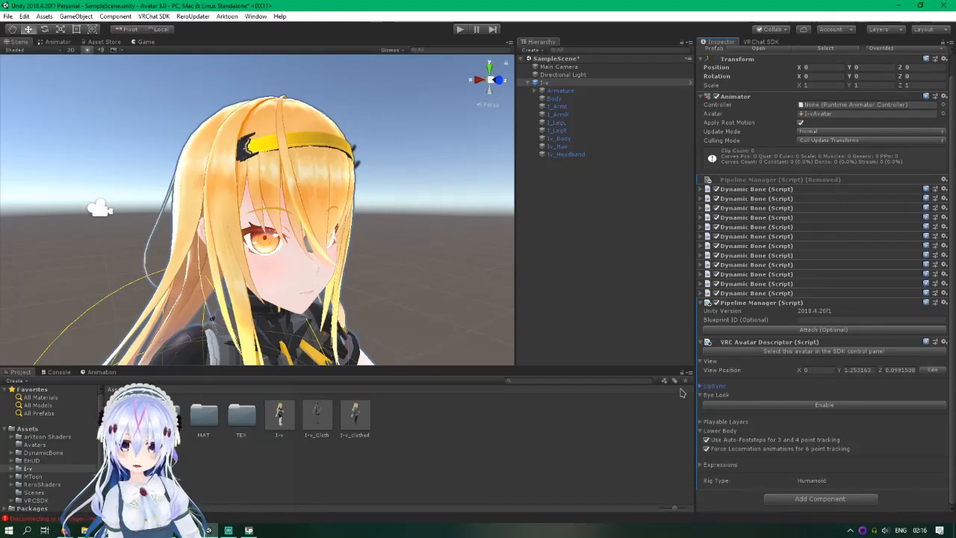
Enable Eye Look and assign the LeftEye transform as the left eye bone.
click(743, 404)
scroll(752, 409, down, 4)
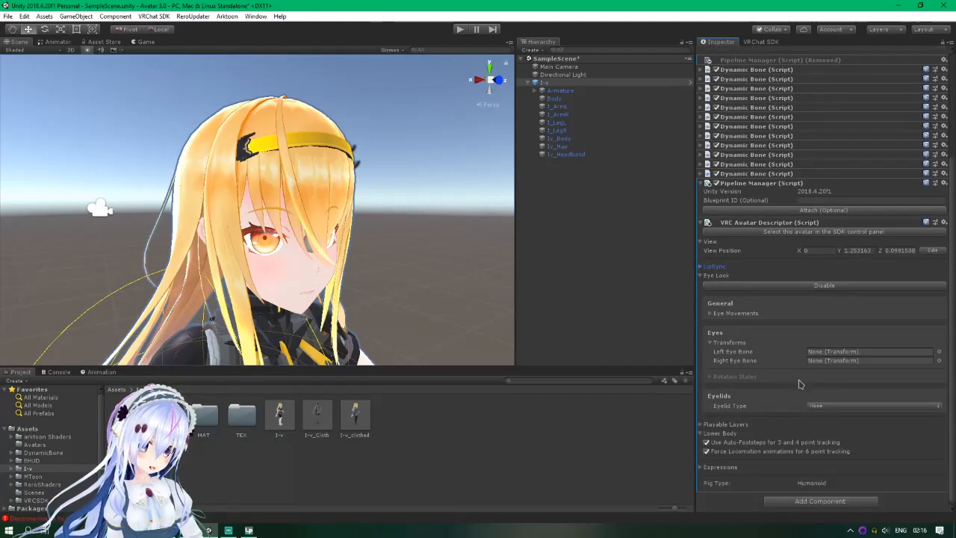
click(940, 359)
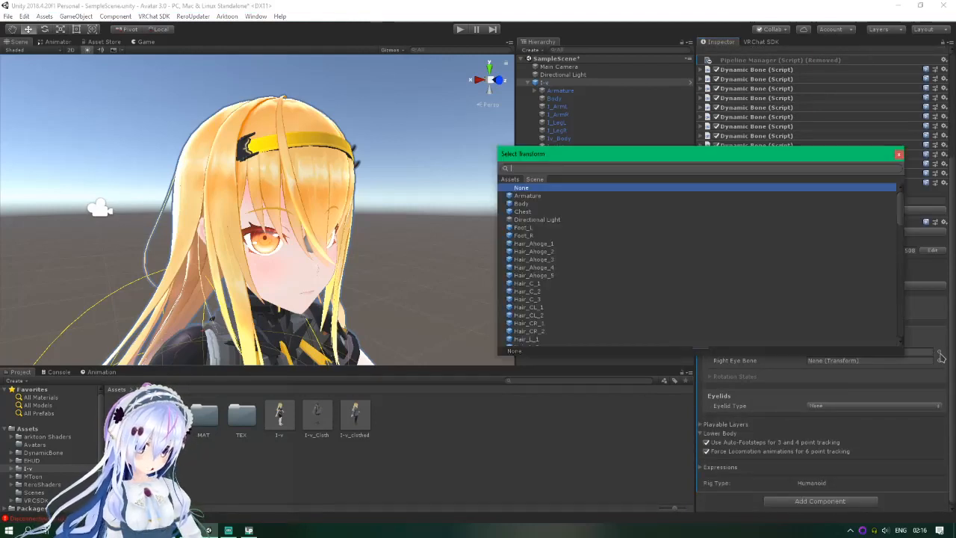
text(eye)
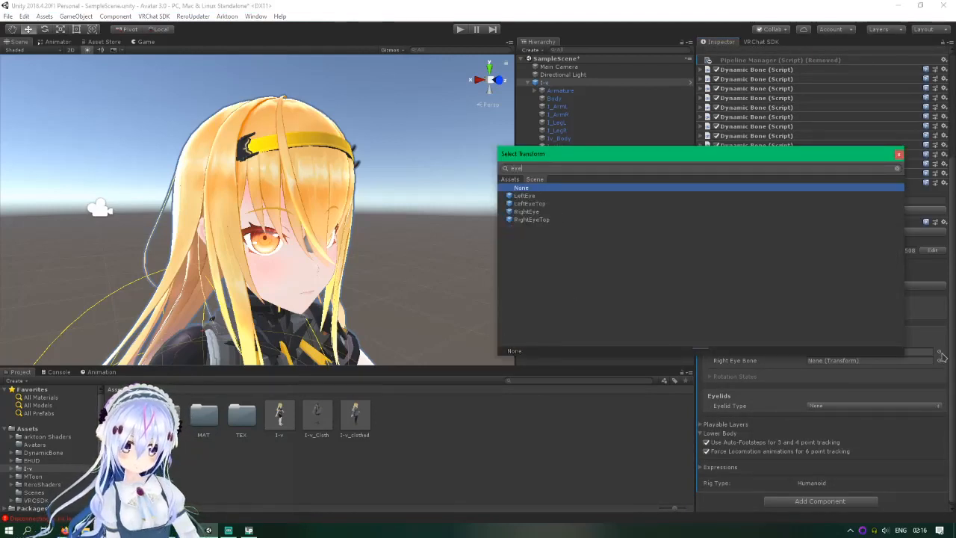
key(Down)
key(Return)
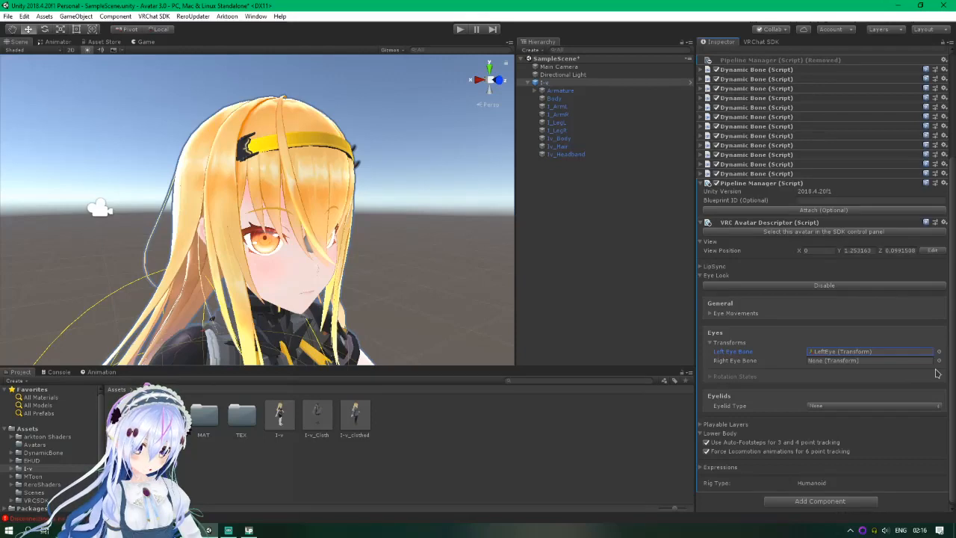
Assign the RightEye transform as the right eye bone and expand the eye Rotation States.
click(938, 360)
text(eye)
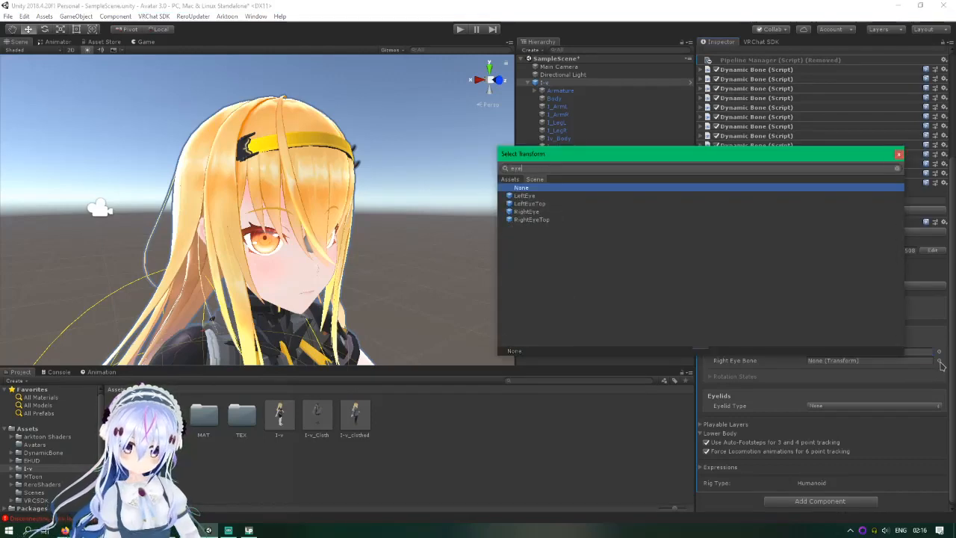
double_click(543, 212)
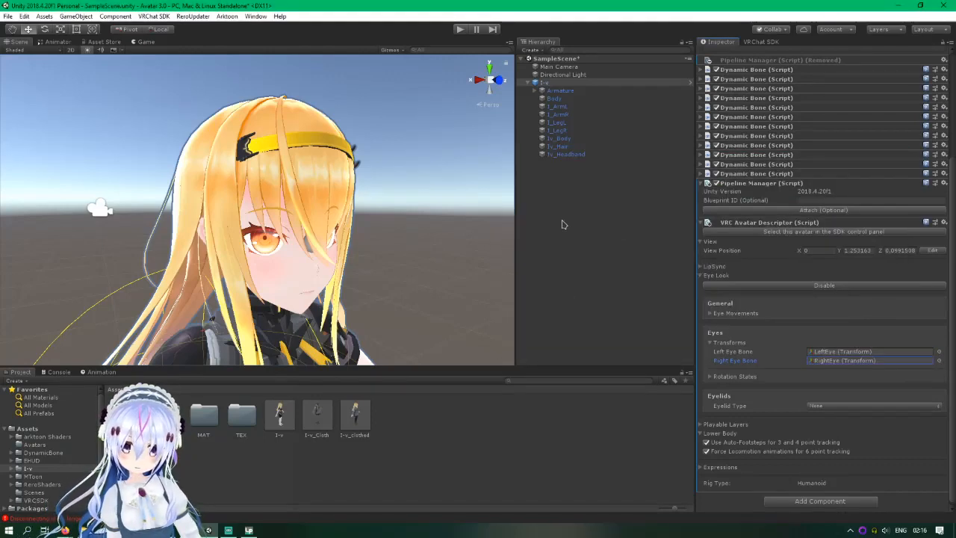
click(709, 377)
scroll(896, 314, down, 3)
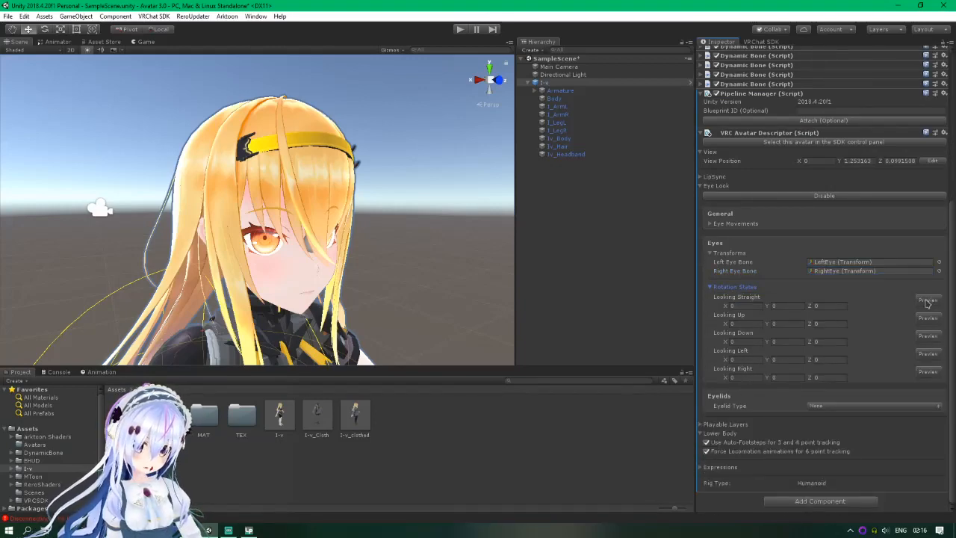
Try rotating the eyes in the Looking Straight preview, undo the changes and end the preview.
click(928, 301)
alt+drag(388, 255, 333, 261)
middle_drag(334, 269, 294, 249)
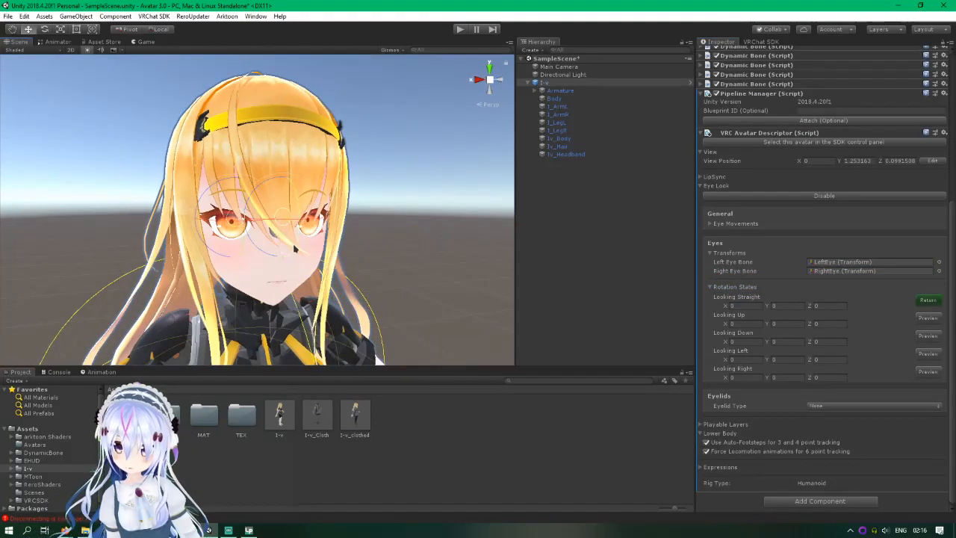
alt+drag(294, 249, 410, 192)
key(ctrl+z)
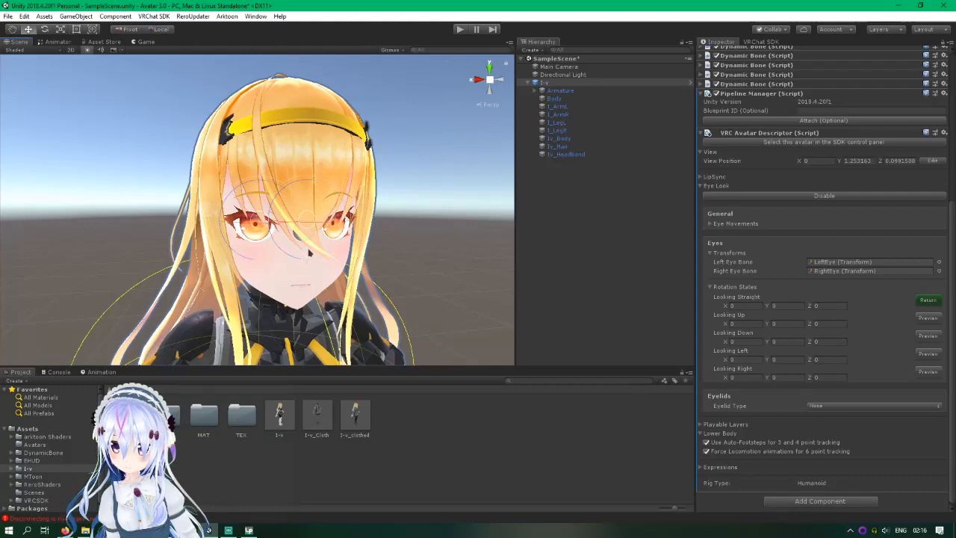
drag(320, 207, 321, 183)
key(ctrl+z)
click(930, 300)
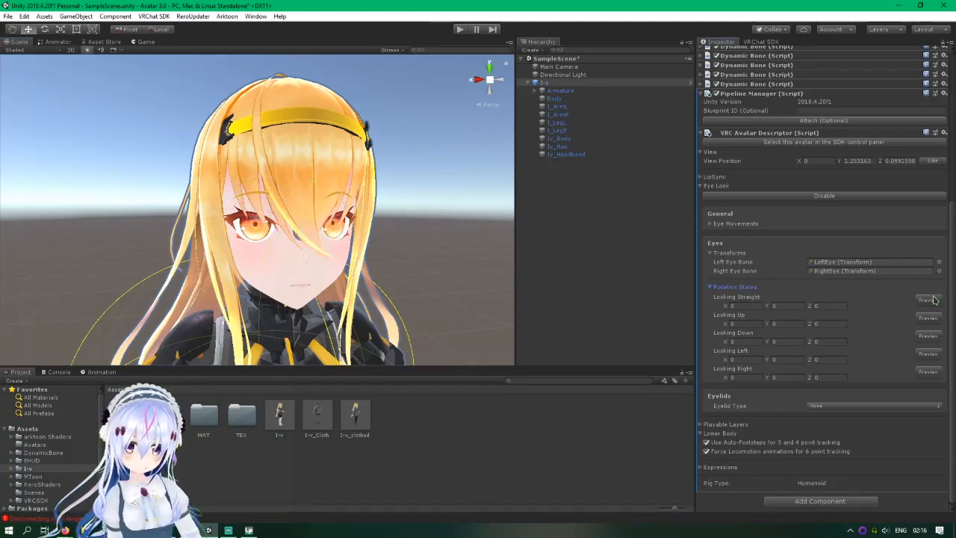
Rotate the eyes upward in the Looking Up preview to about Y 29.36 and end the preview.
click(928, 318)
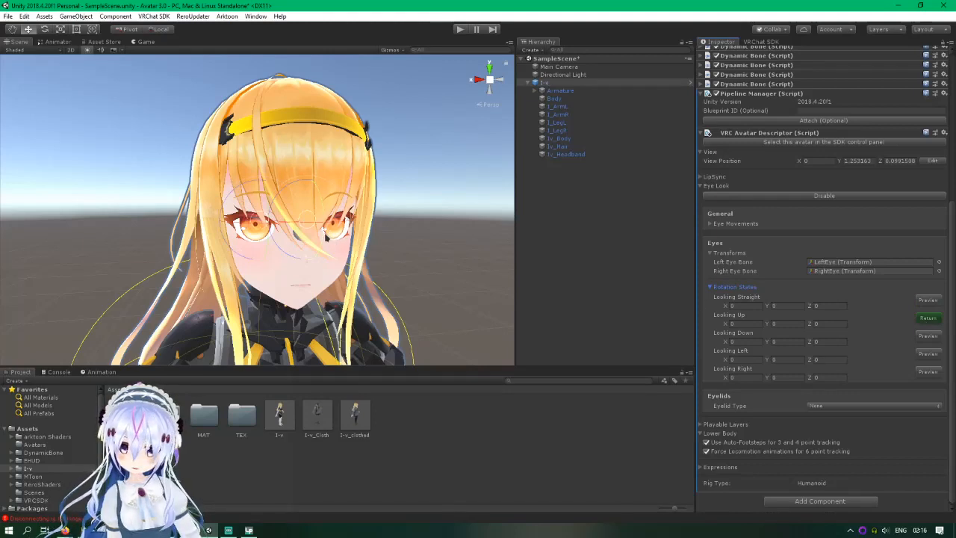
drag(325, 233, 330, 214)
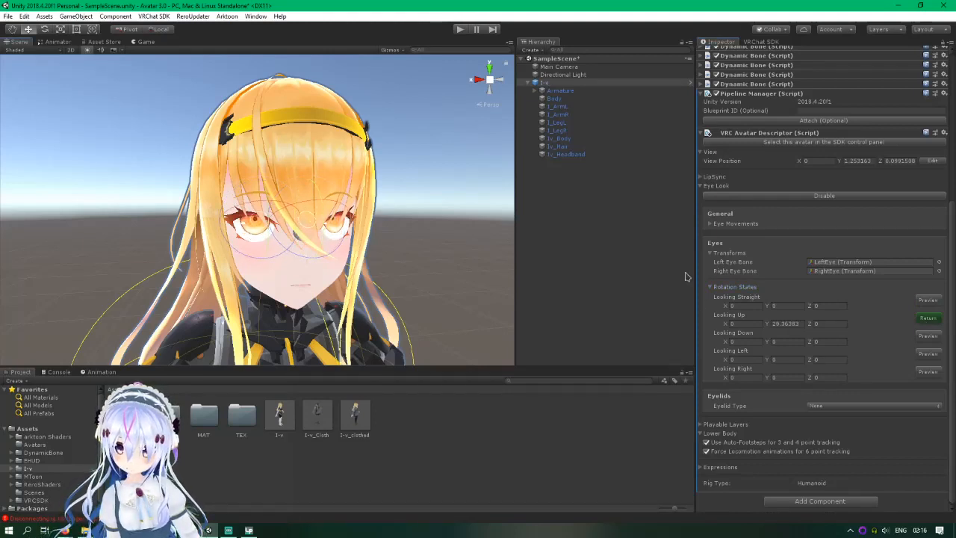
click(928, 318)
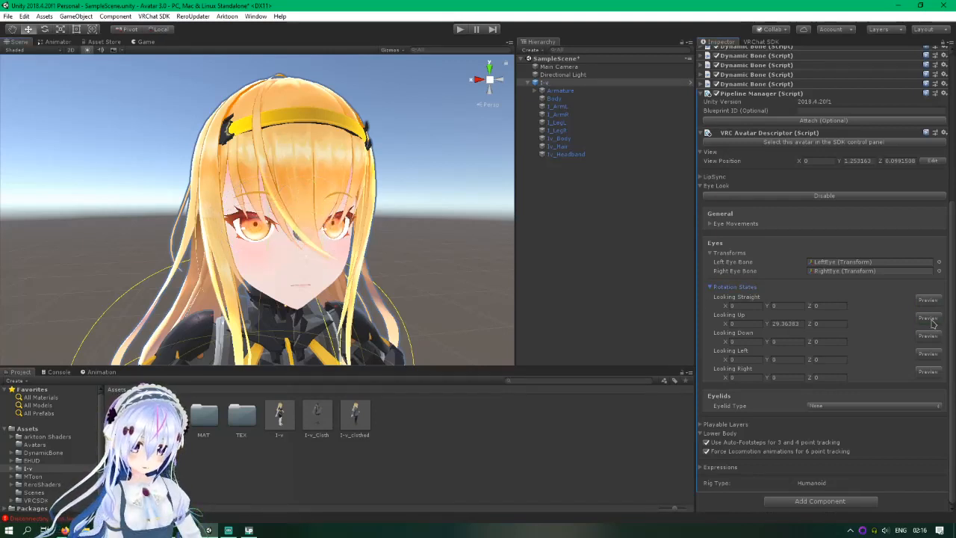
Set the Looking Down Y rotation to the negated Looking Up value, and lower the eyes further to about -46.
click(784, 324)
click(778, 360)
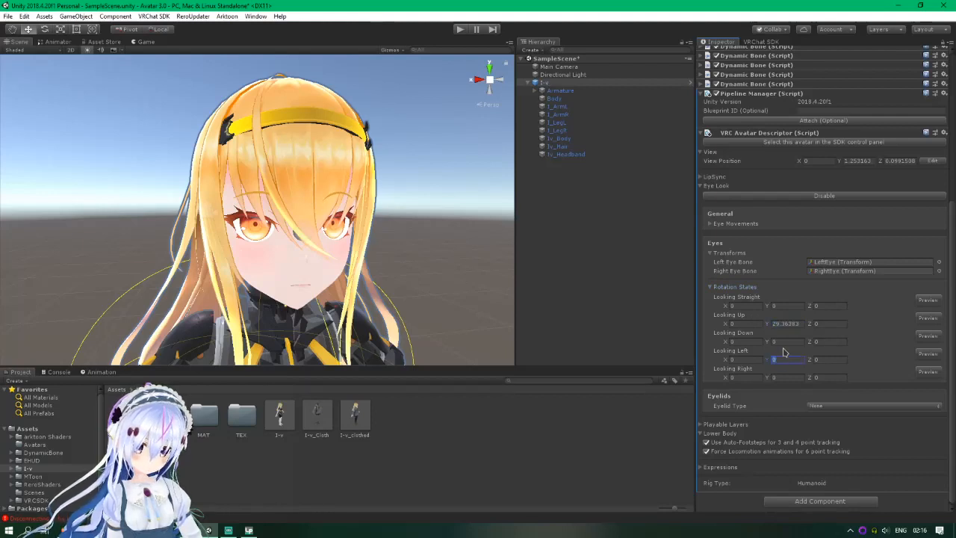
click(791, 343)
text(29.36283)
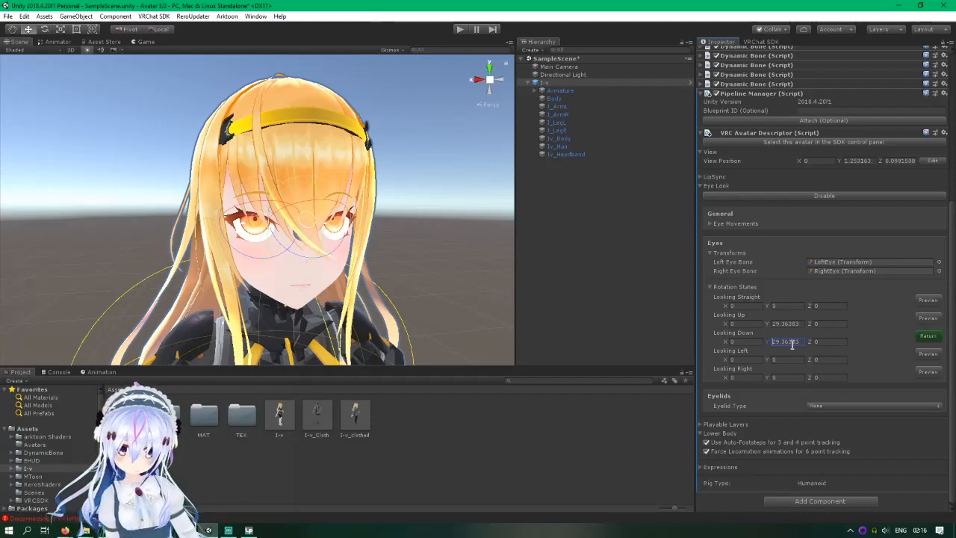
text(-)
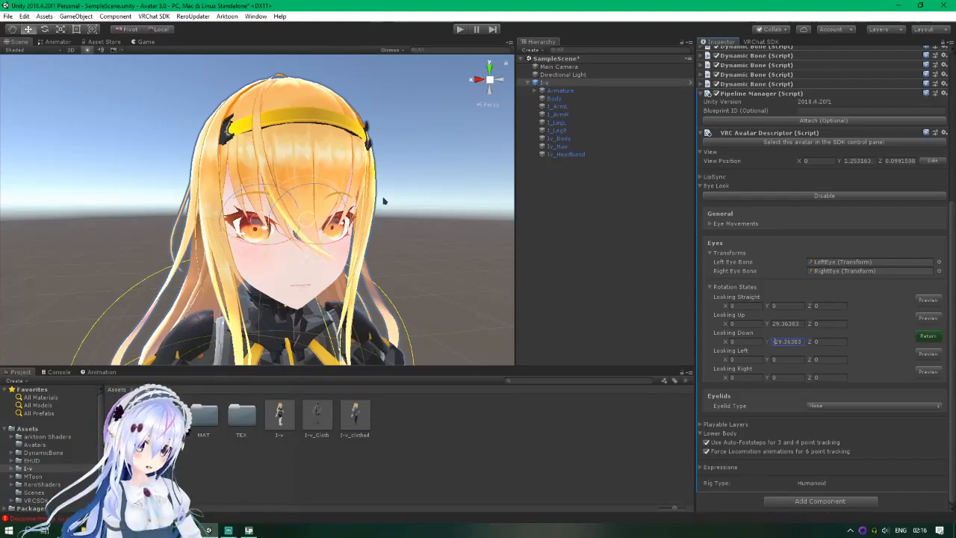
drag(322, 212, 322, 219)
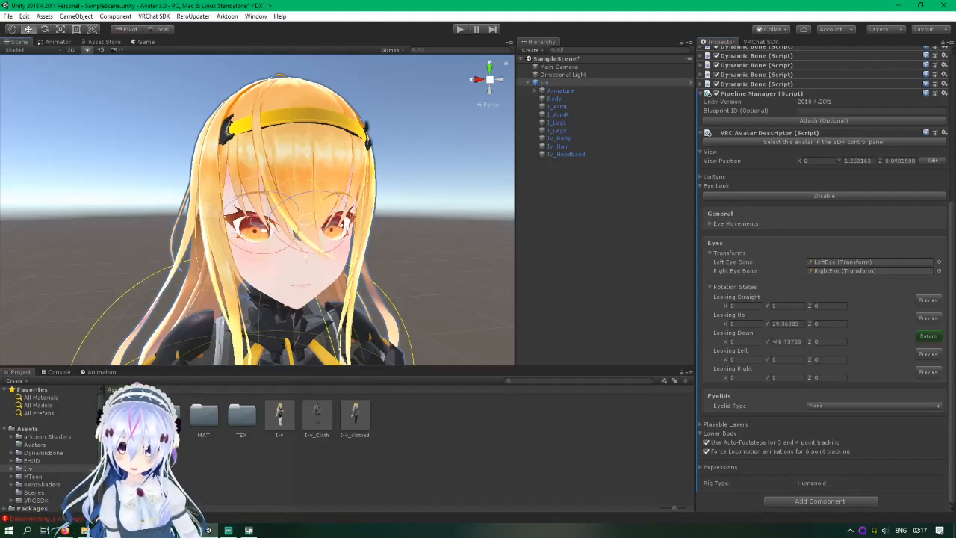
click(927, 335)
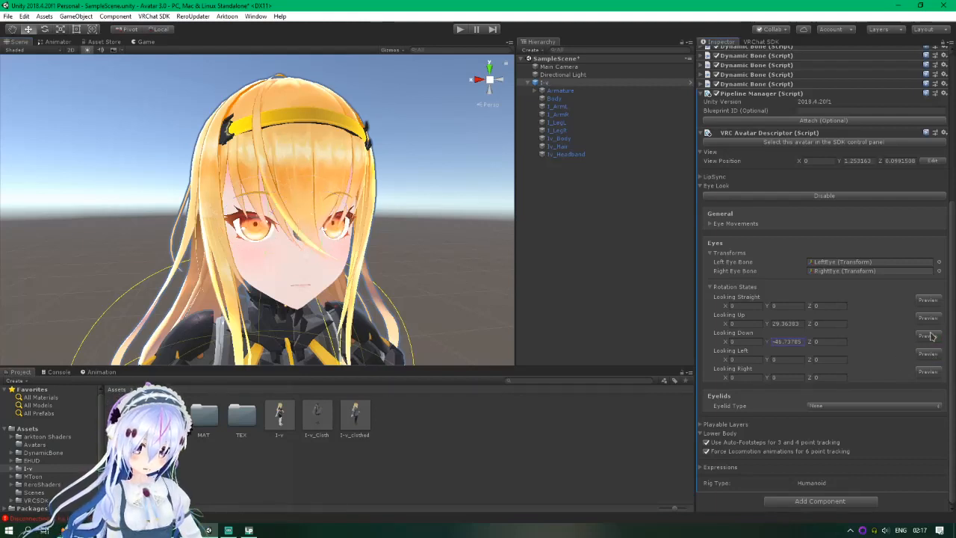
Rotate the eyes sideways in the Looking Left preview to about X 53.7 and end the preview.
click(926, 354)
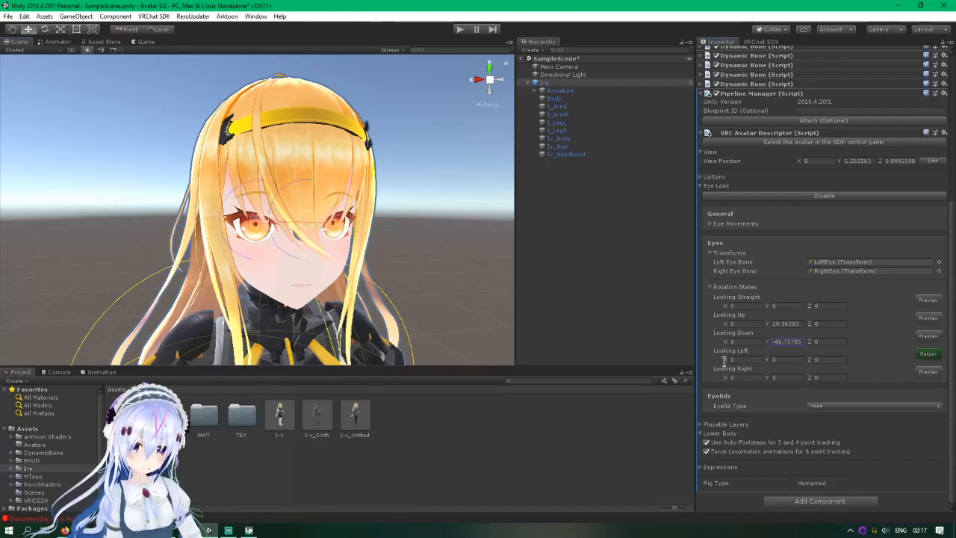
drag(332, 224, 366, 226)
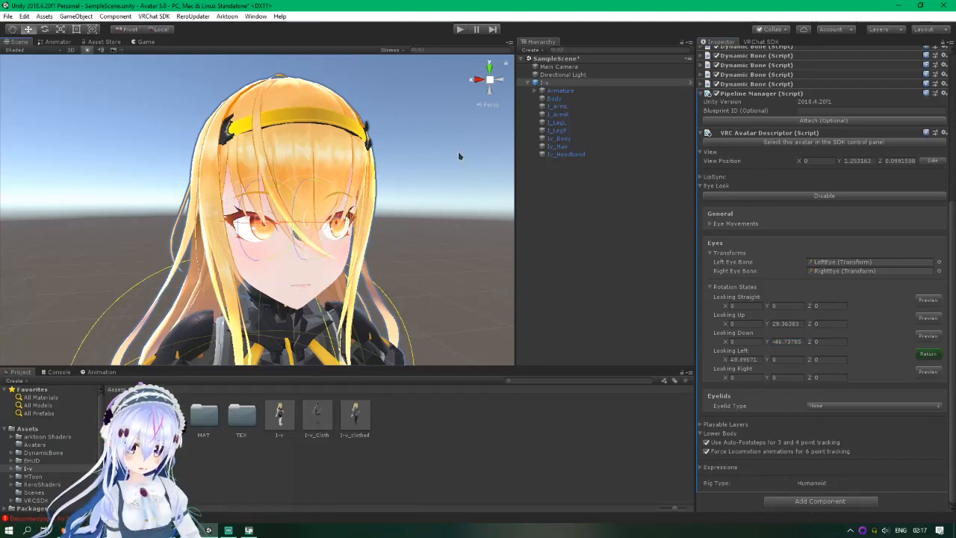
drag(333, 223, 335, 222)
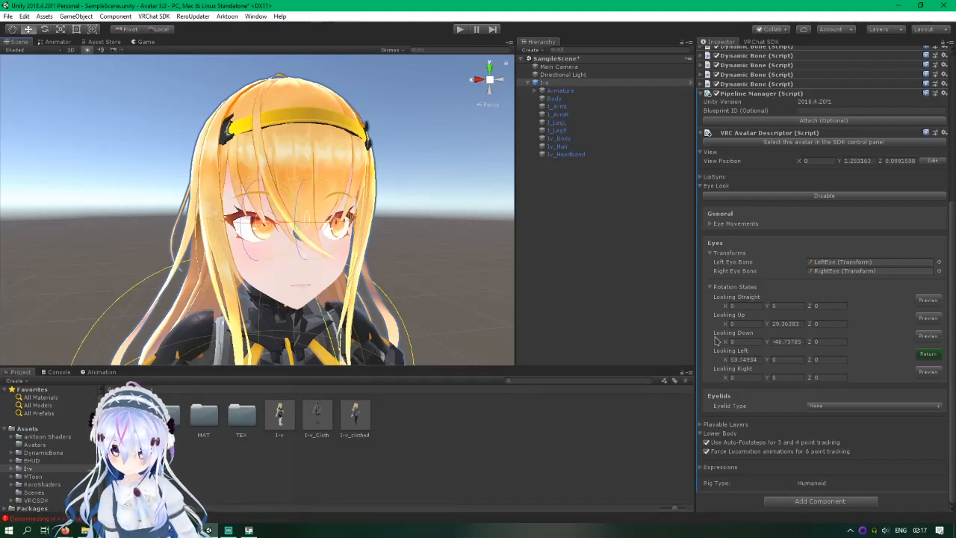
click(926, 354)
Copy the Looking Left X rotation to Looking Right, negate it to -53.74954, and end the preview.
click(735, 359)
click(743, 377)
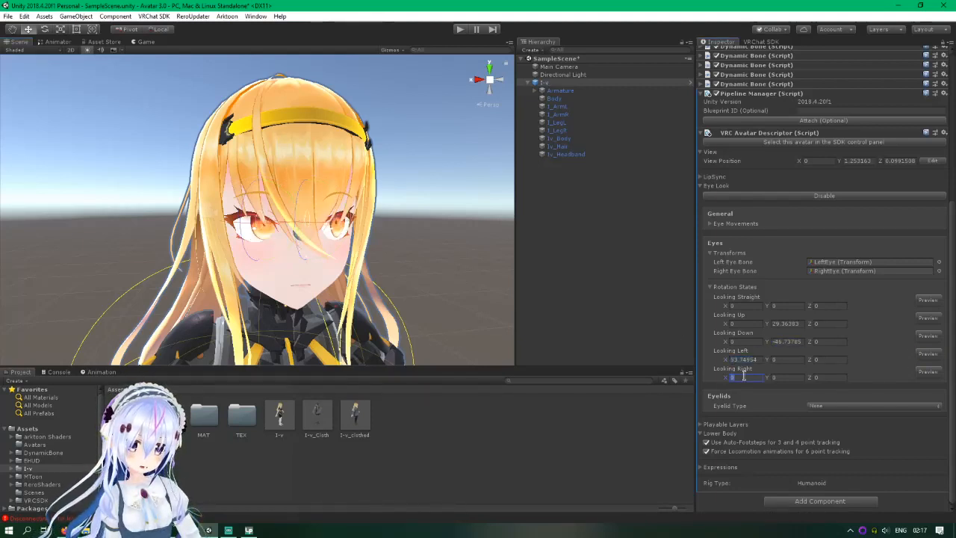
text(53.74954)
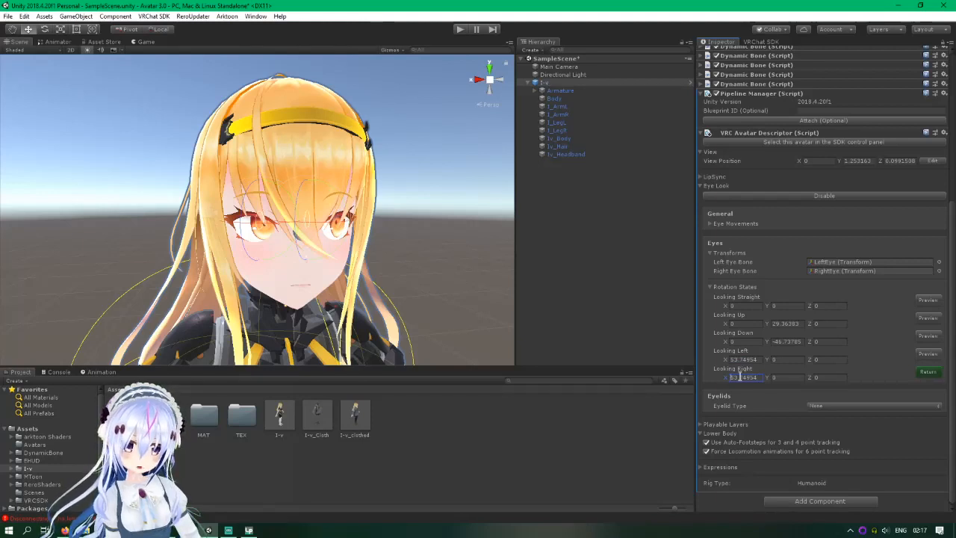
key(Home)
text(-)
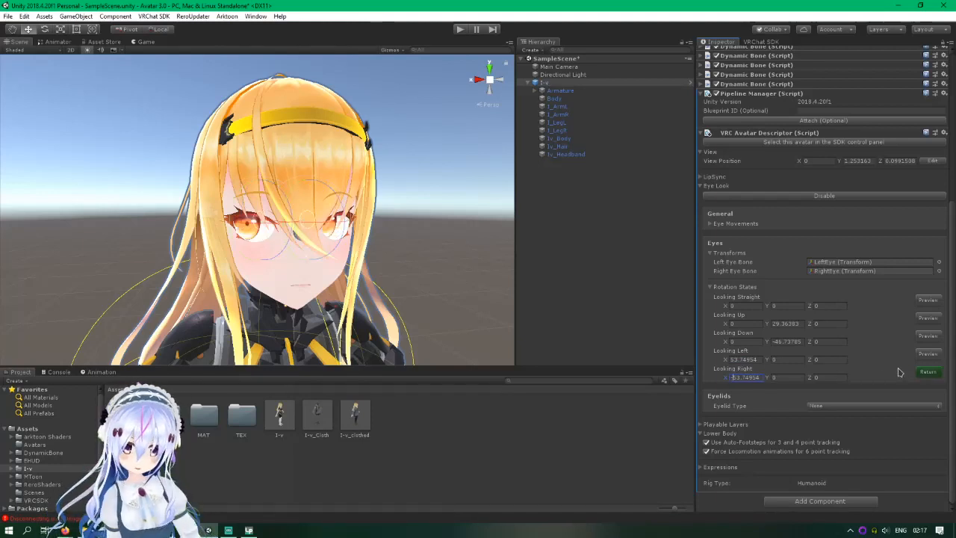
click(933, 372)
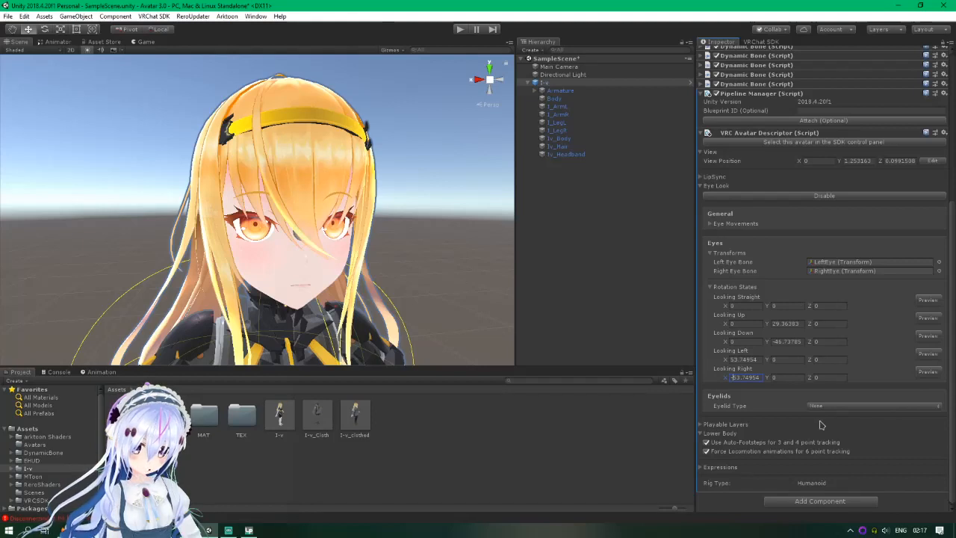
Set the eyelid type to Blendshapes and assign the Body mesh as the eyelids mesh.
click(842, 408)
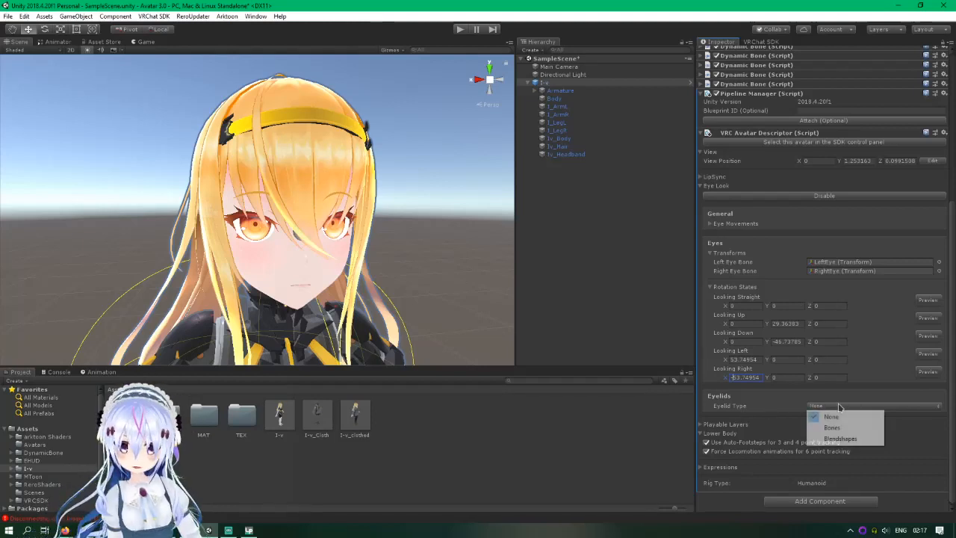
click(845, 439)
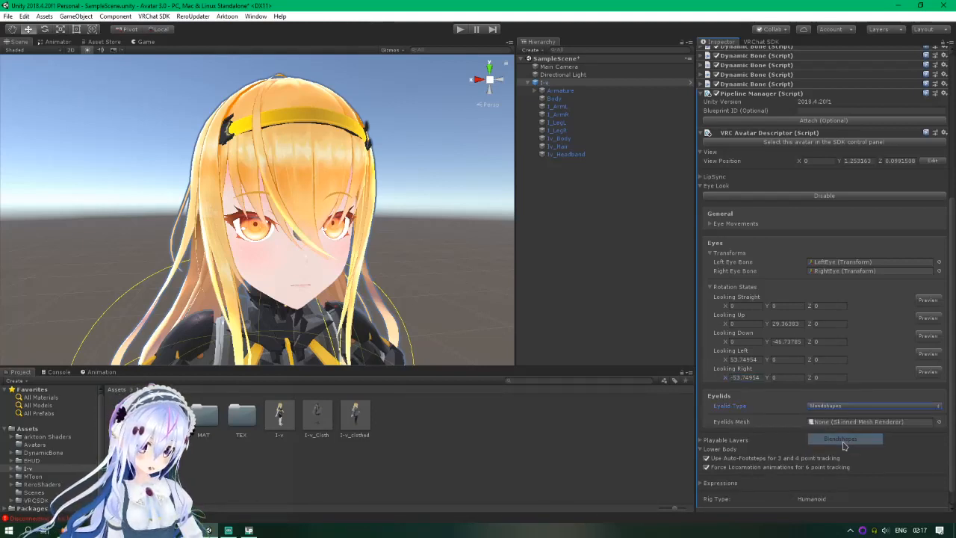
scroll(866, 422, down, 1)
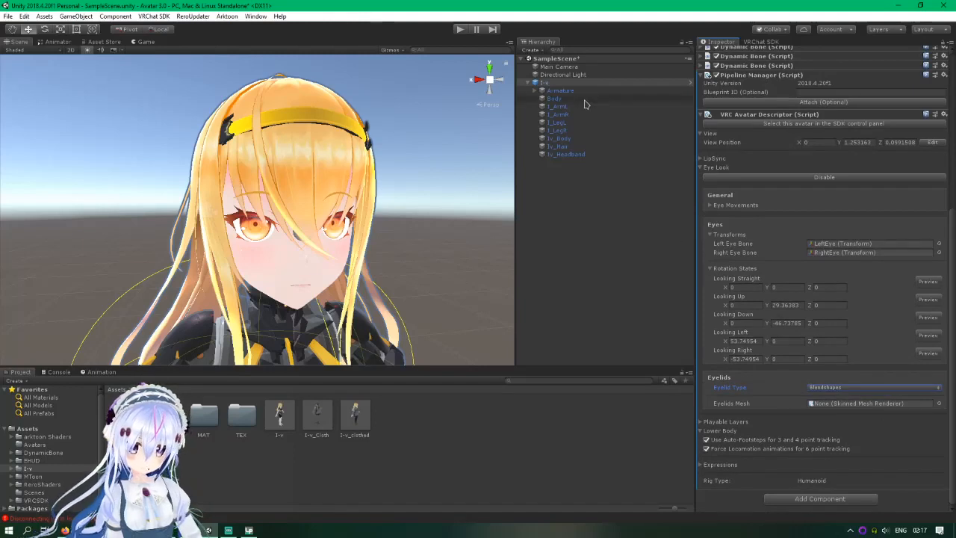
drag(561, 102, 866, 403)
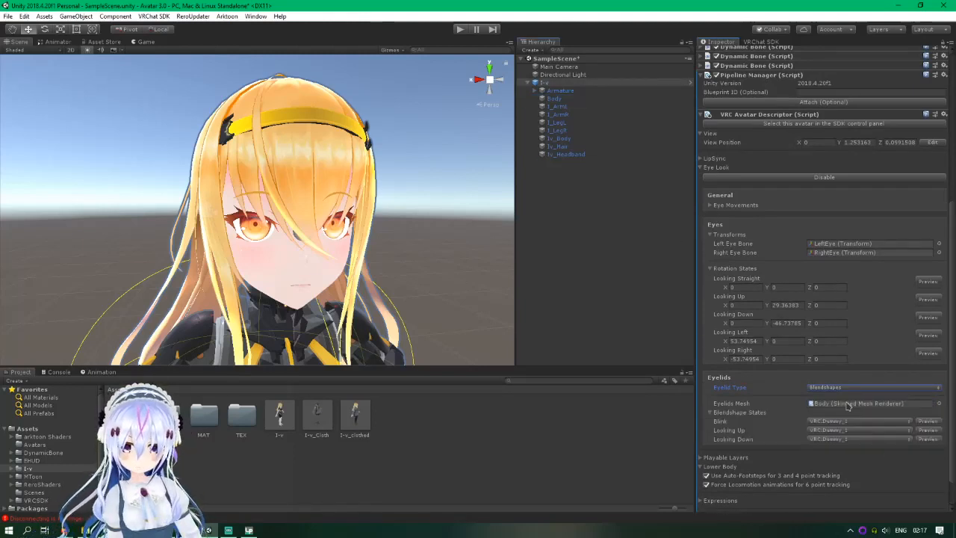
Set the Blink blendshape state to VRC.eye_MABATAKI and end its preview.
scroll(868, 396, down, 2)
click(868, 392)
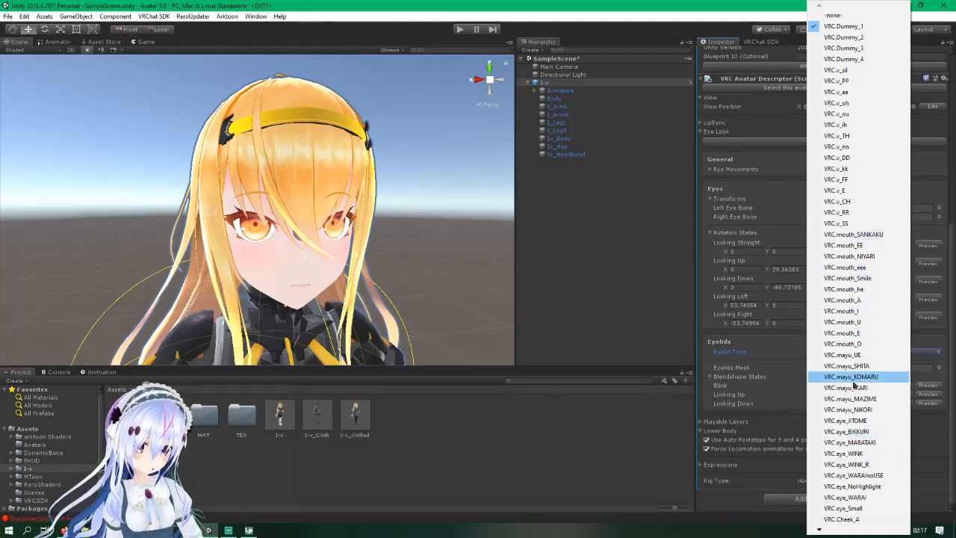
click(842, 442)
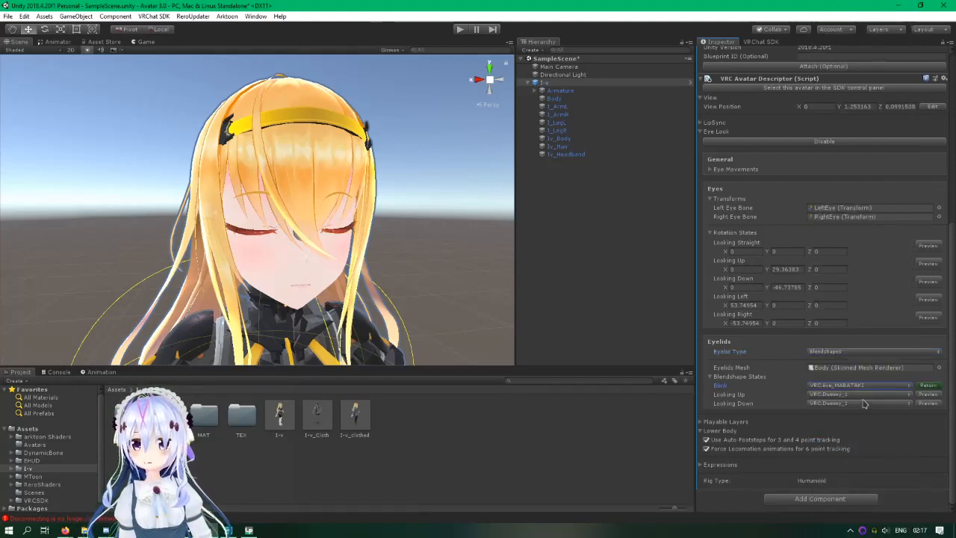
click(928, 386)
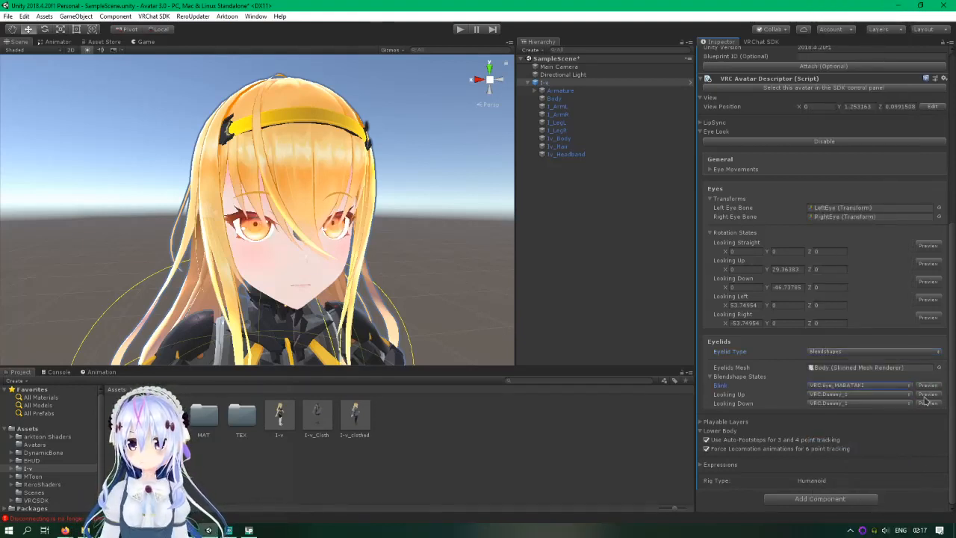
Preview the eyelids' Looking Down state, end the preview and collapse the Blendshape States.
click(931, 405)
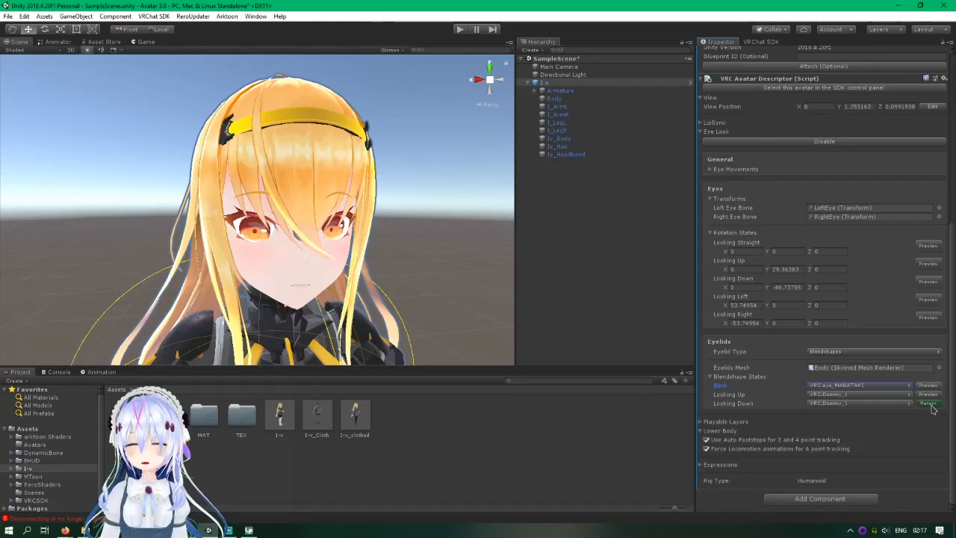
click(932, 406)
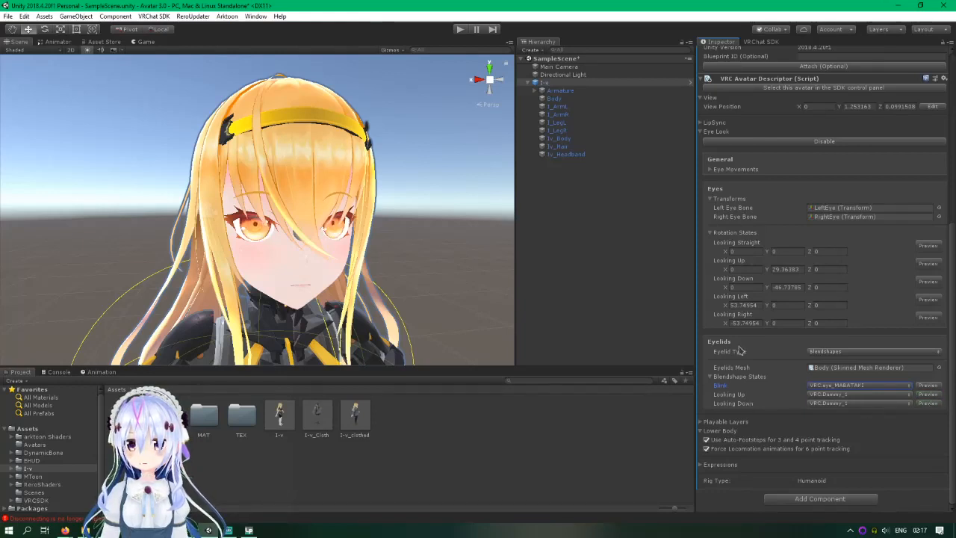
click(711, 376)
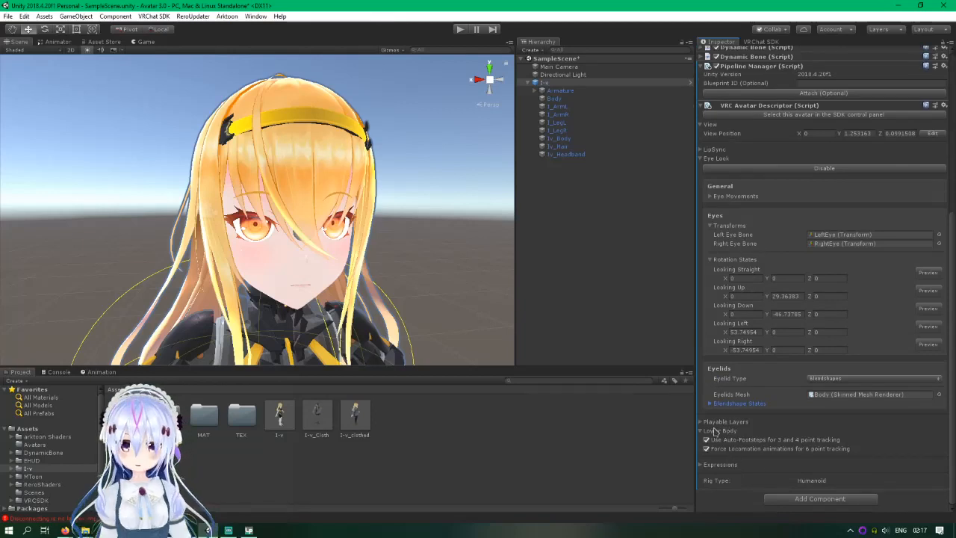
Enable customization of the Playable Layers with their default controllers, and collapse the Playable Layers and Lower Body sections.
click(708, 422)
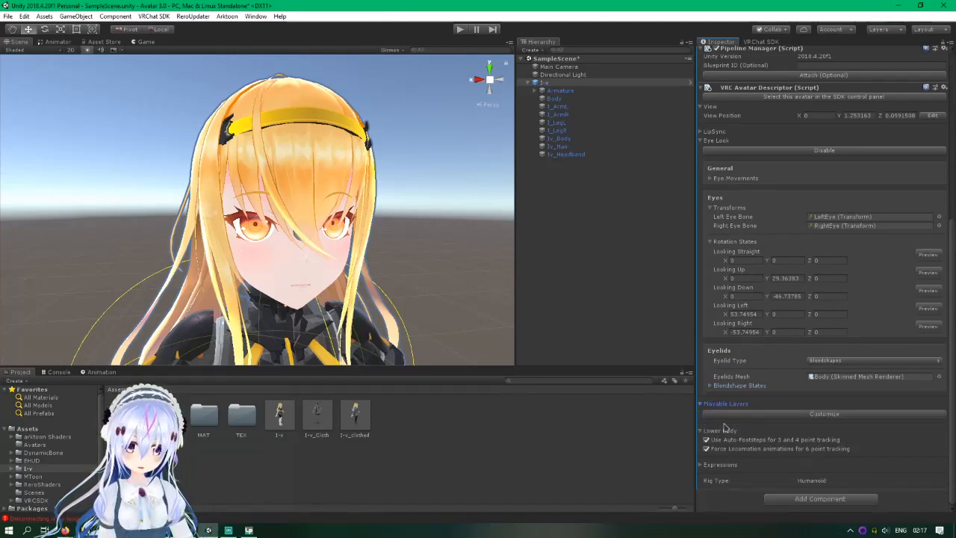
click(756, 416)
scroll(762, 418, down, 5)
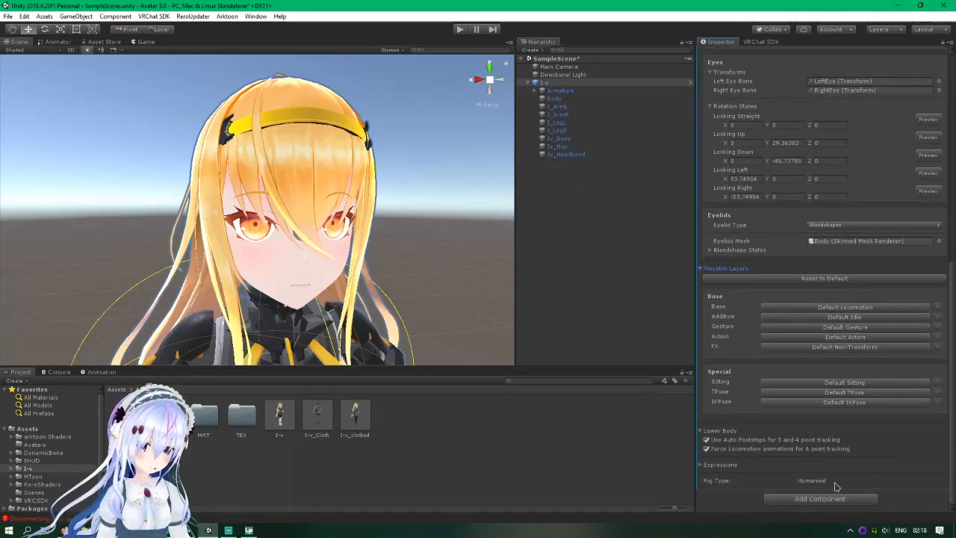
click(702, 269)
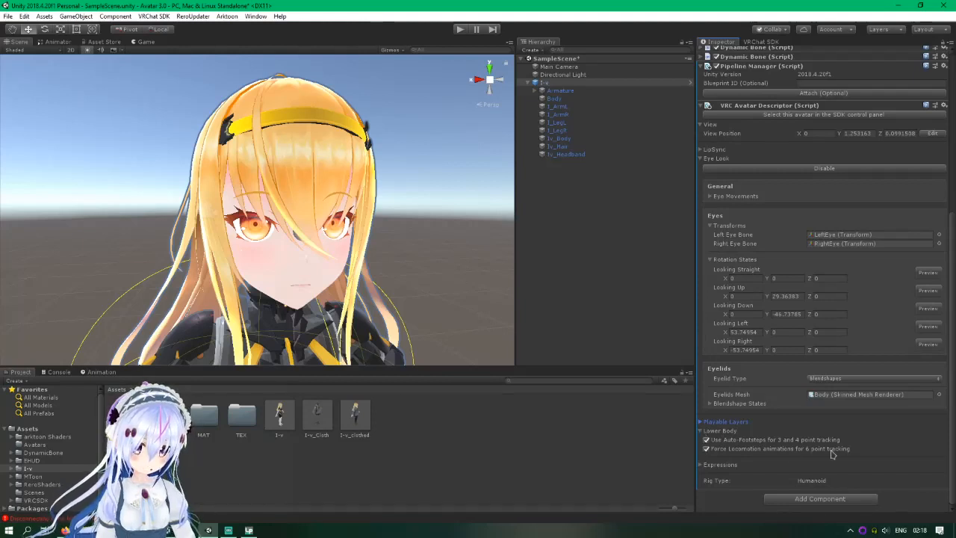
click(701, 431)
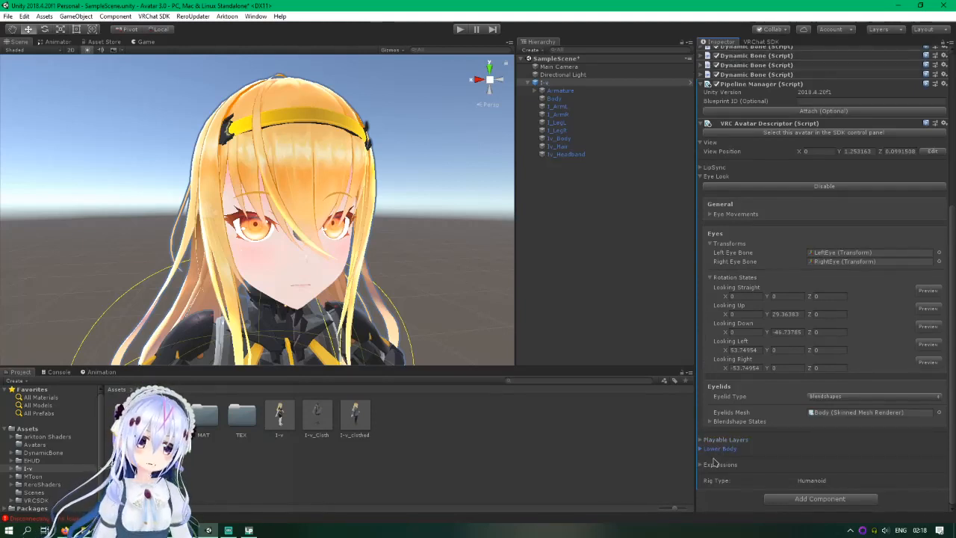
Enable customization of the Expressions menu and parameters, and collapse the Expressions section.
click(702, 464)
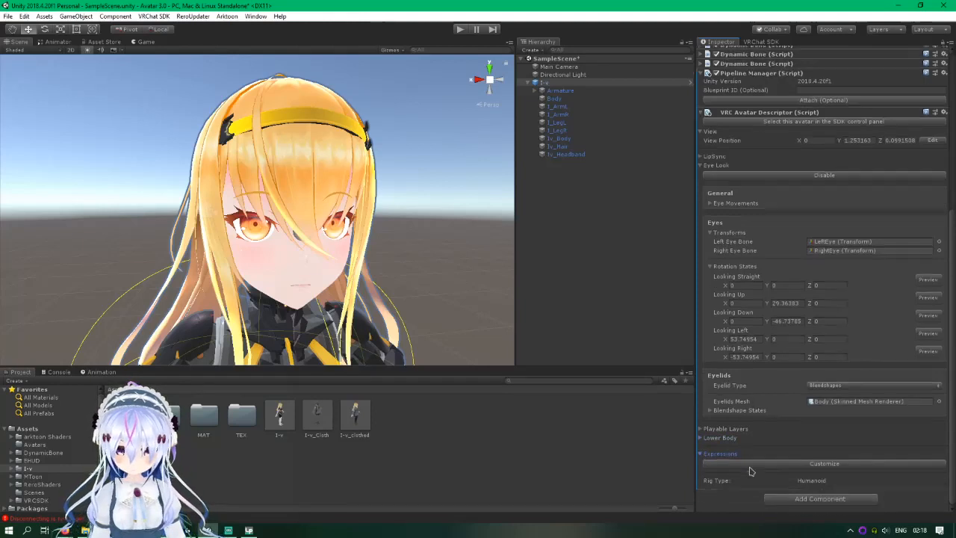
click(753, 464)
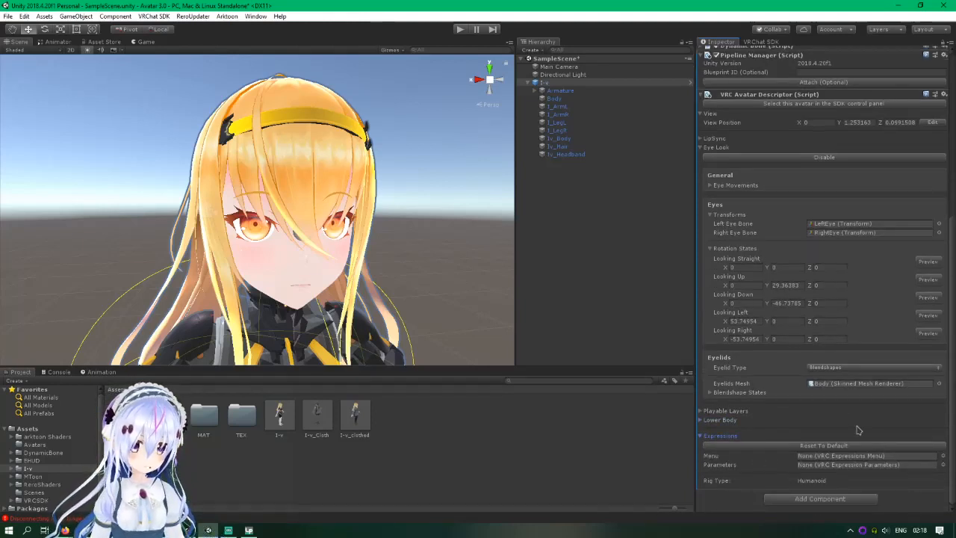
click(706, 439)
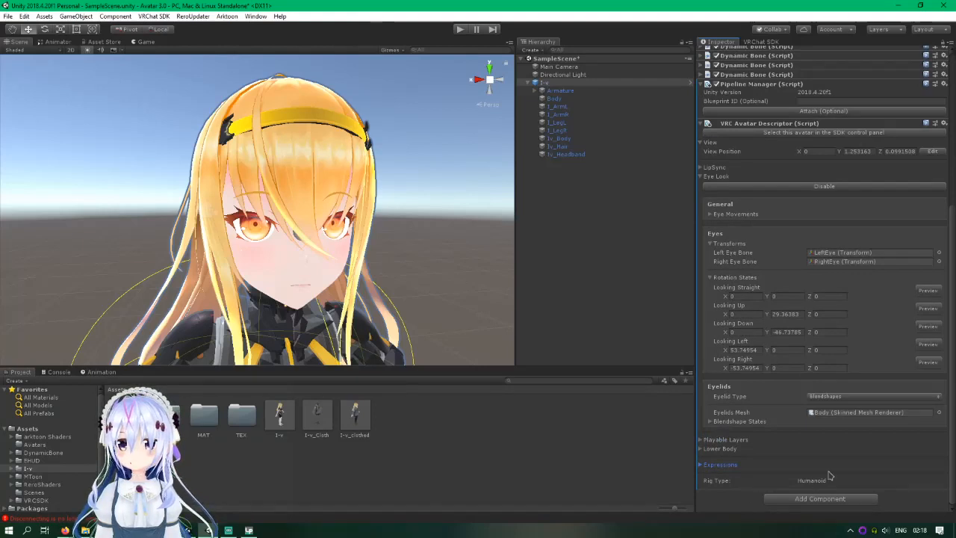
Open the VRChat SDK builder for the I-v avatar.
scroll(784, 389, up, 6)
click(769, 42)
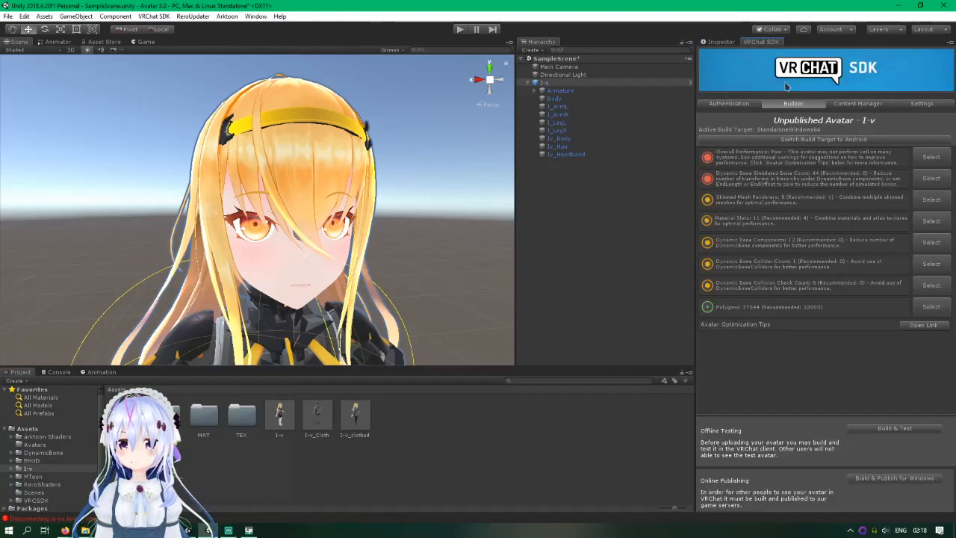